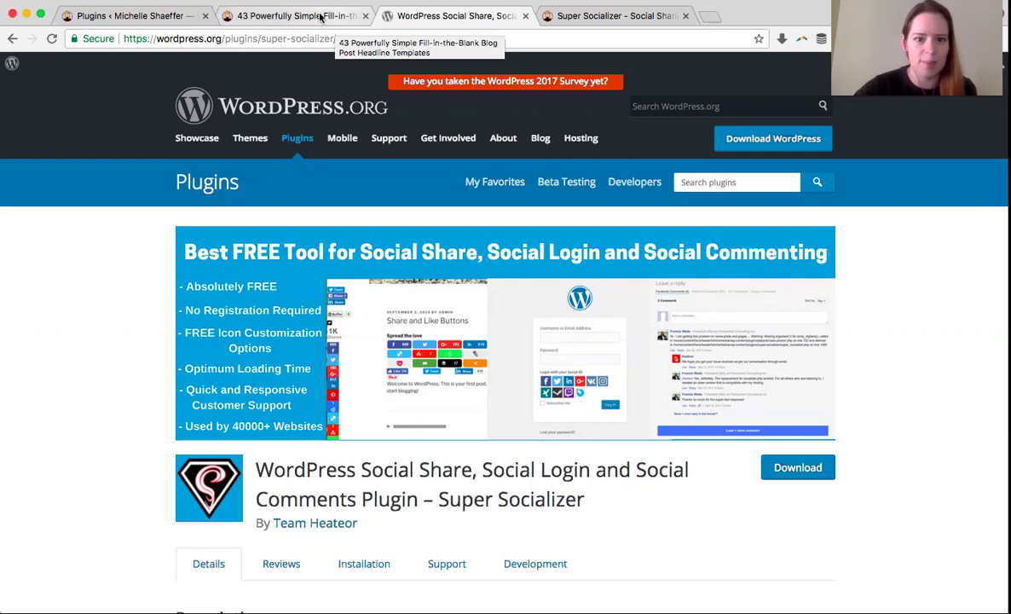
Switch to the '43 Powerfully Simple Fill-in-the-Blank' headline templates blog post.
{"action": "left_click", "coordinate": [307, 17]}
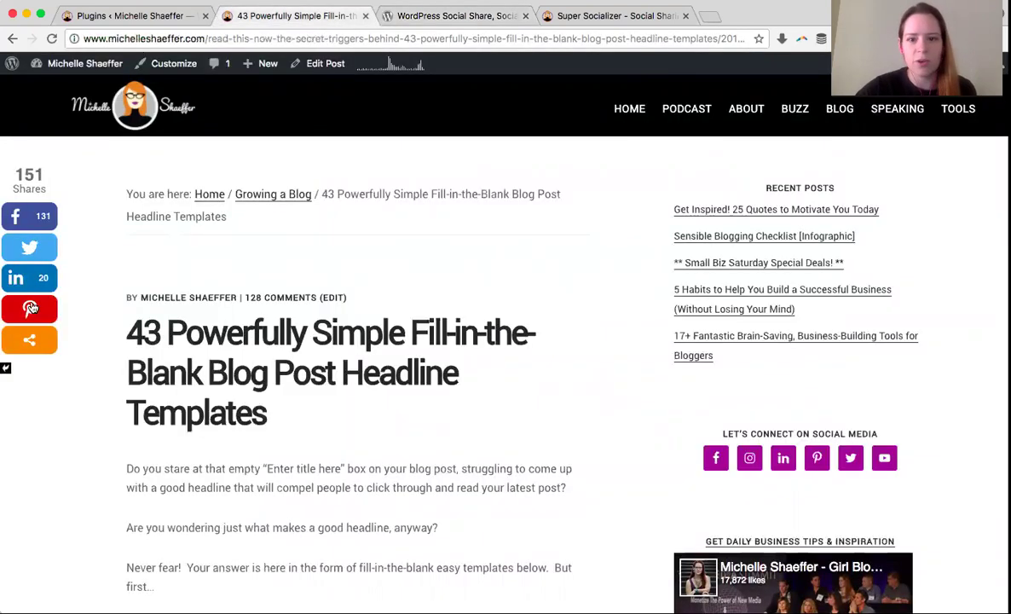
Open a Twitter share window from the post's floating share bar, then close it.
{"action": "scroll", "coordinate": [197, 413], "scroll_direction": "down", "scroll_amount": 5}
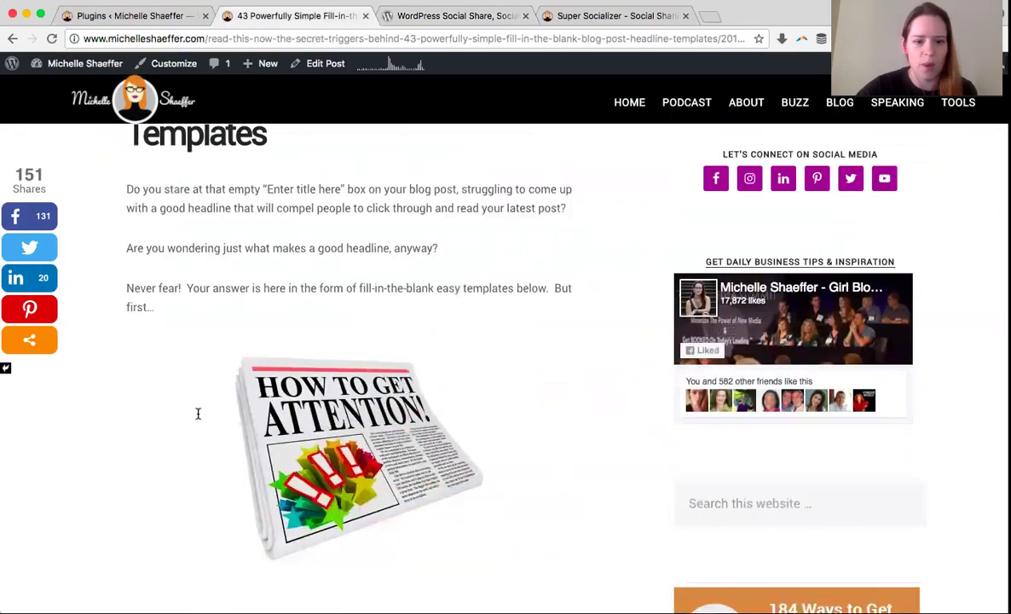
{"action": "scroll", "coordinate": [197, 414], "scroll_direction": "down", "scroll_amount": 18}
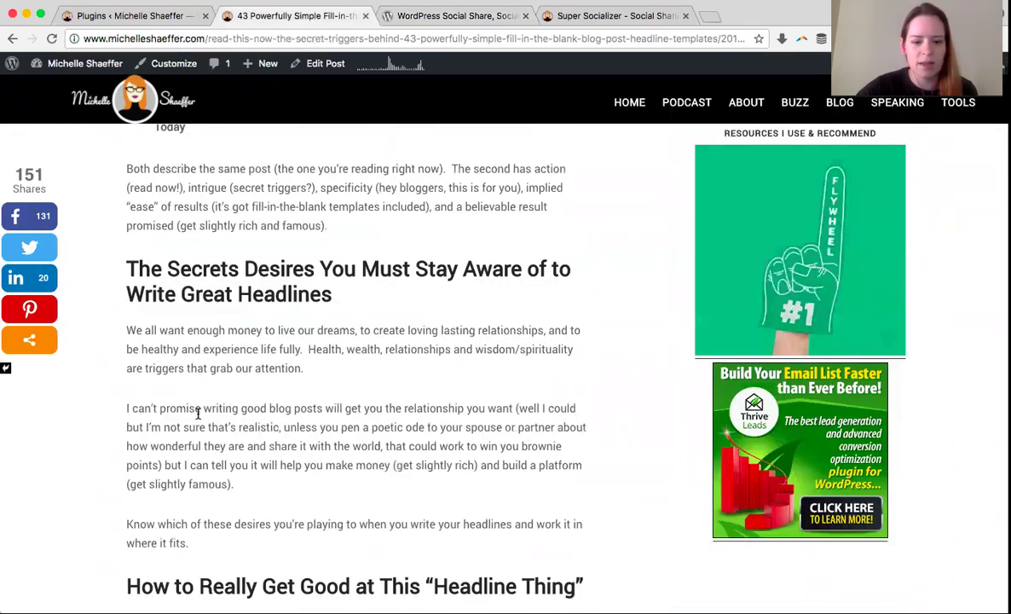
{"action": "scroll", "coordinate": [198, 414], "scroll_direction": "down", "scroll_amount": 15}
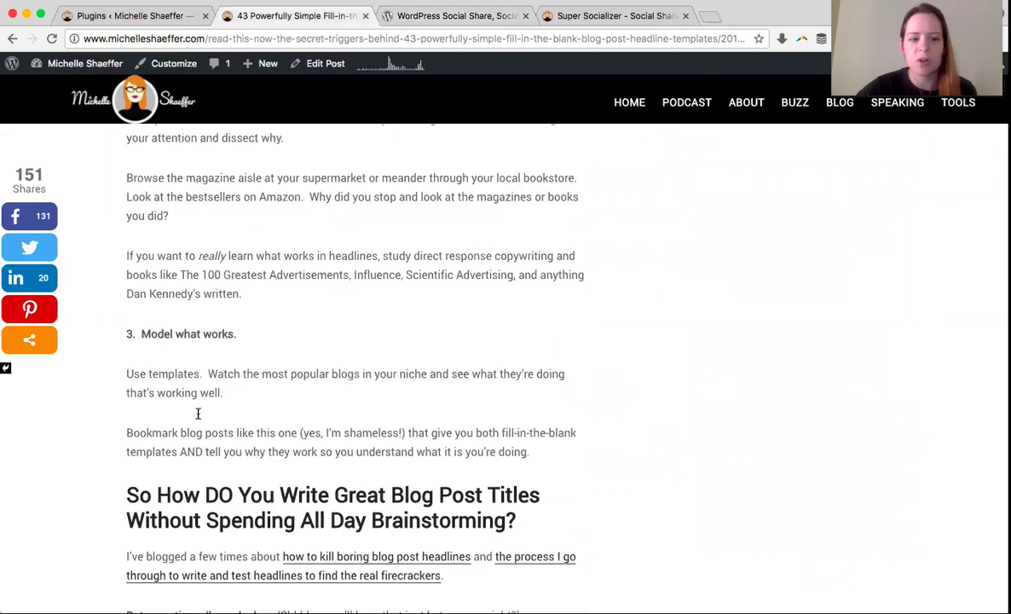
{"action": "left_click", "coordinate": [29, 247]}
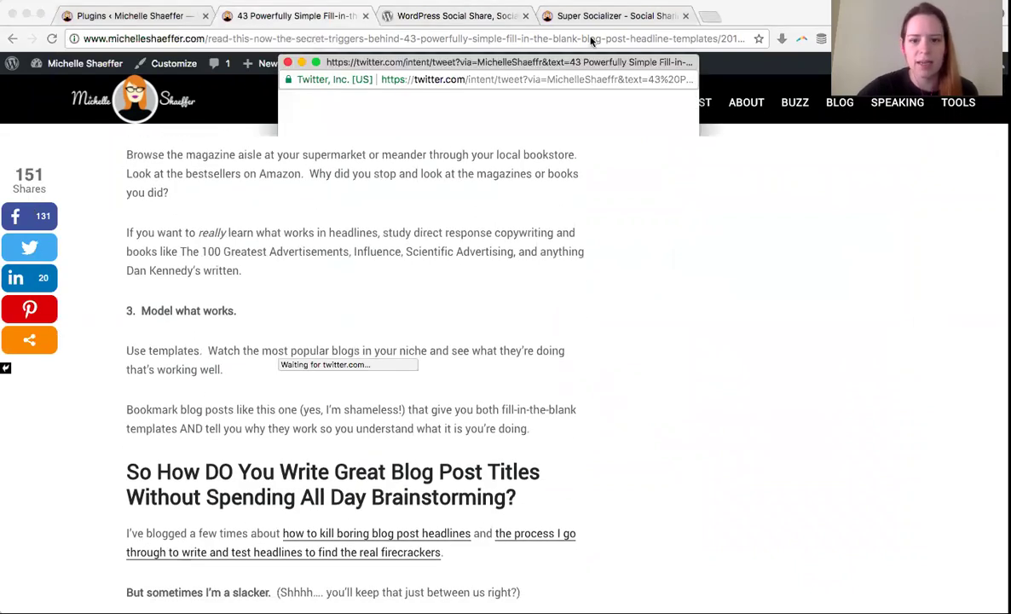
{"action": "left_click_drag", "start_coordinate": [550, 64], "coordinate": [612, 171]}
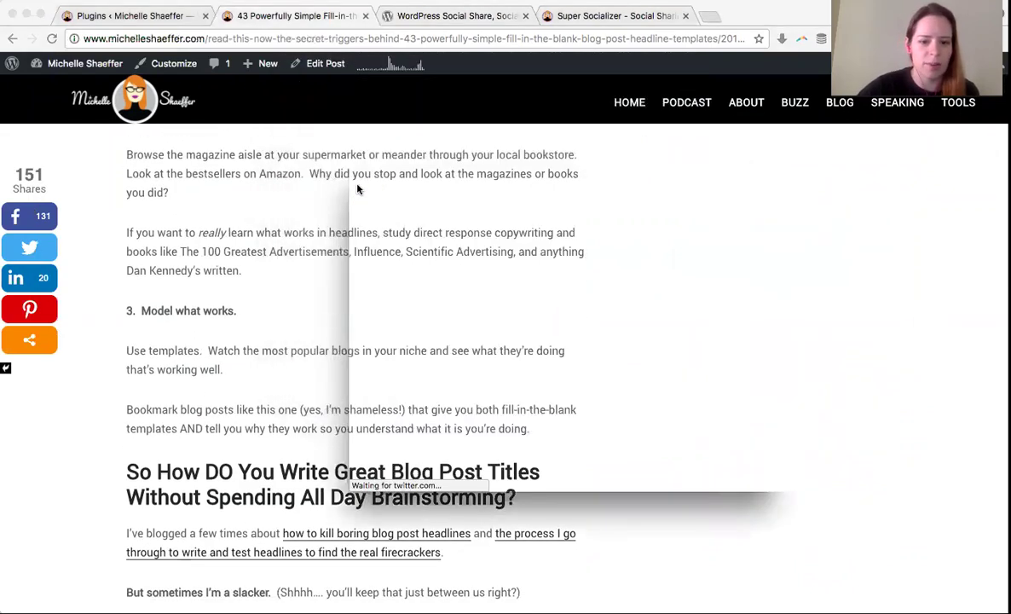
{"action": "left_click", "coordinate": [357, 189]}
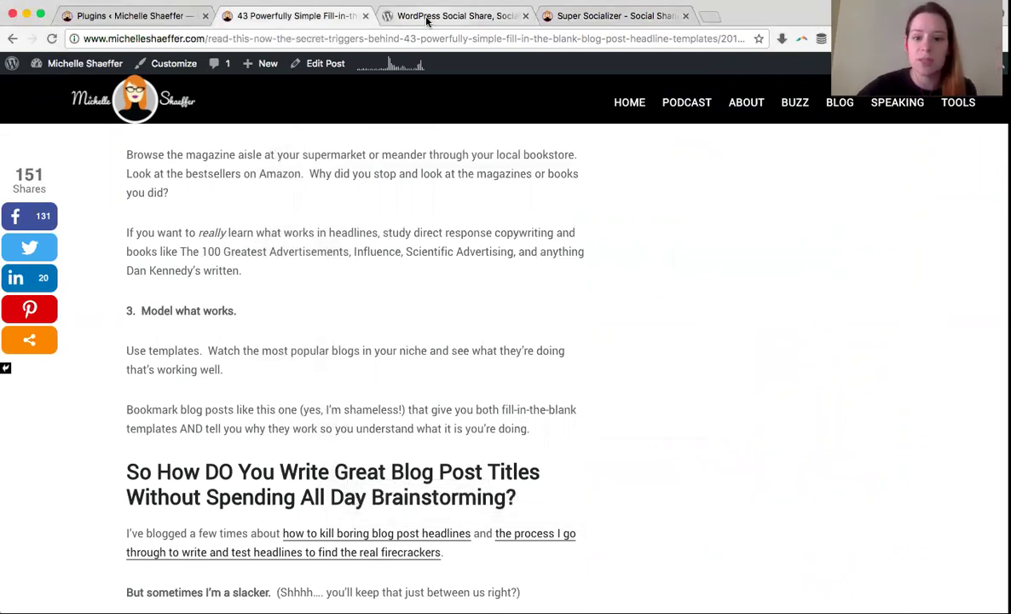
{"action": "left_click", "coordinate": [595, 17]}
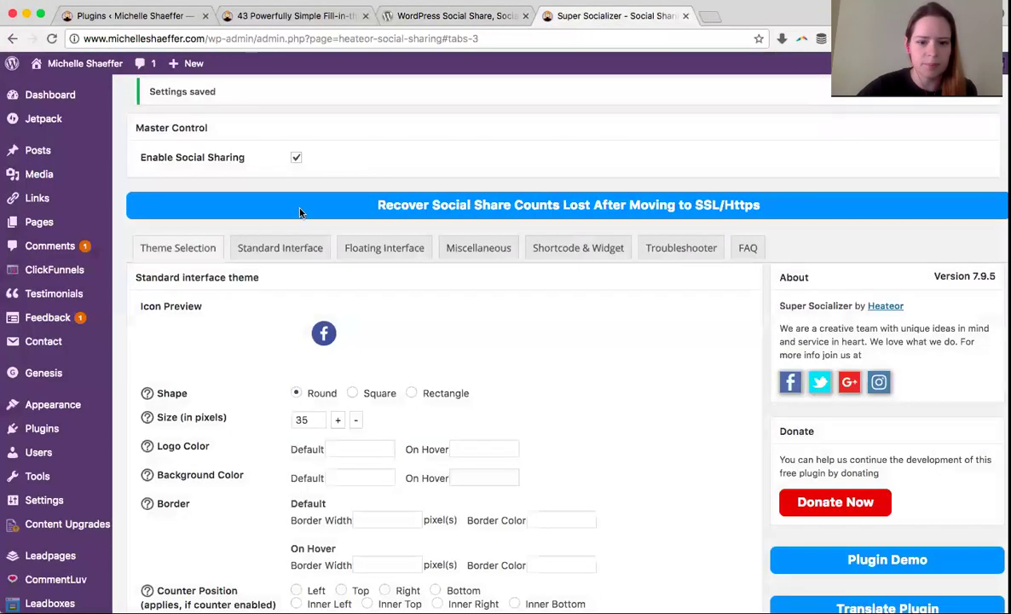
{"action": "scroll", "coordinate": [40, 392], "scroll_direction": "down", "scroll_amount": 5}
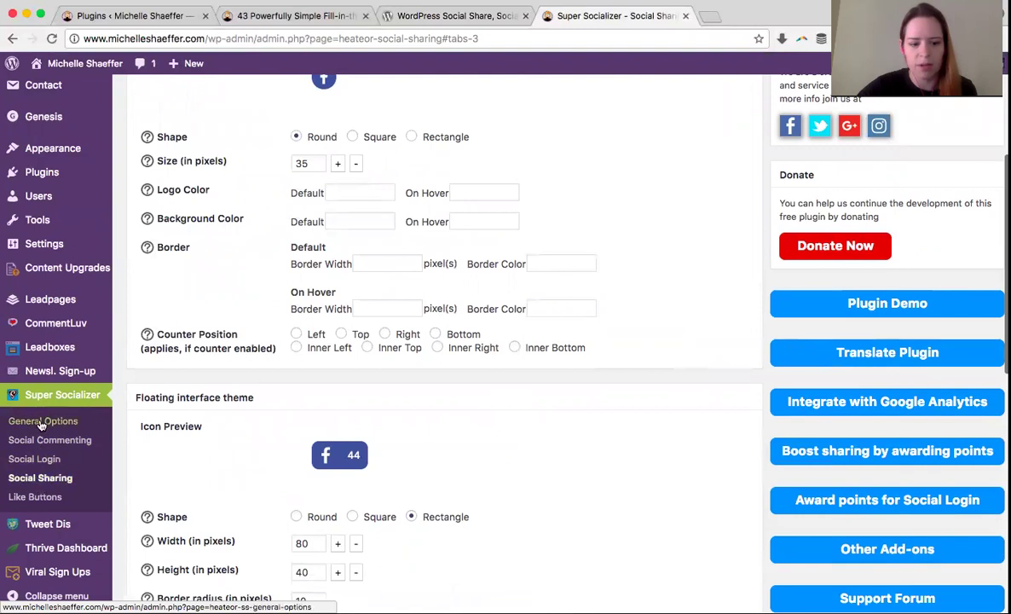
{"action": "left_click", "coordinate": [39, 479]}
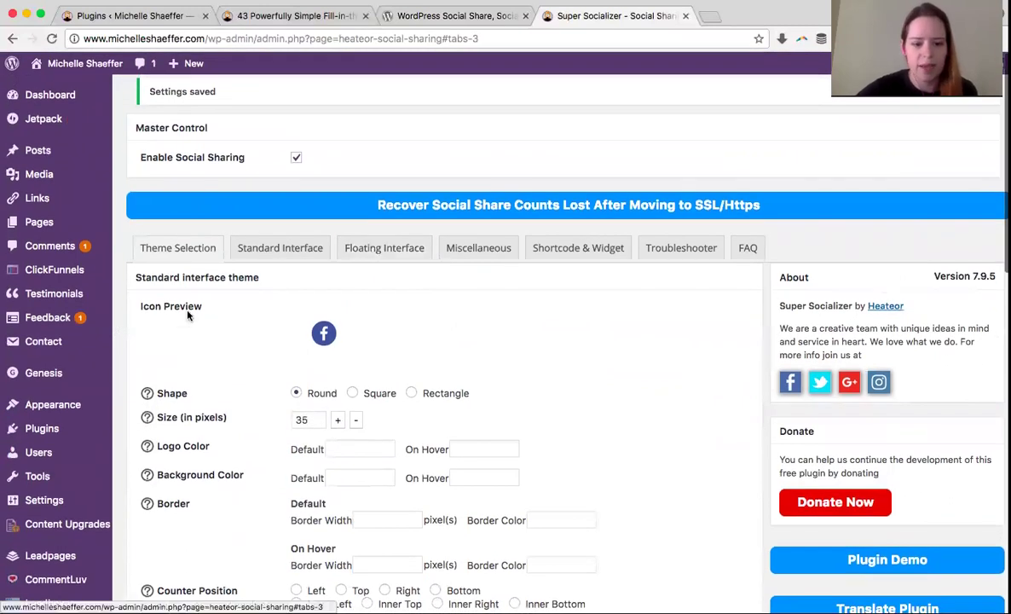
{"action": "scroll", "coordinate": [355, 259], "scroll_direction": "down", "scroll_amount": 1}
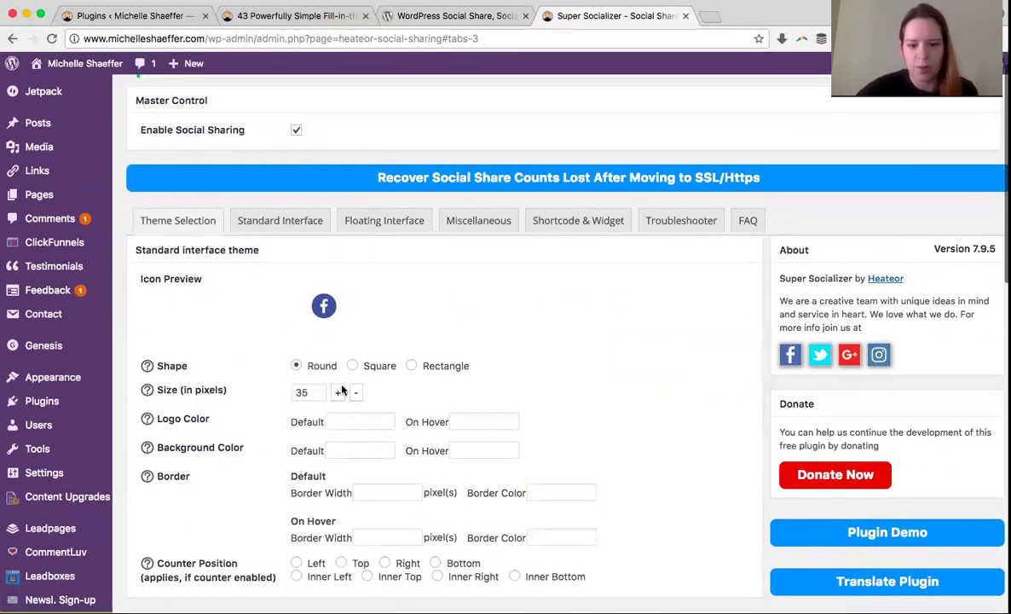
Review the Floating Interface settings: share counts, total shares and the 'More' icon option.
{"action": "left_click", "coordinate": [371, 221]}
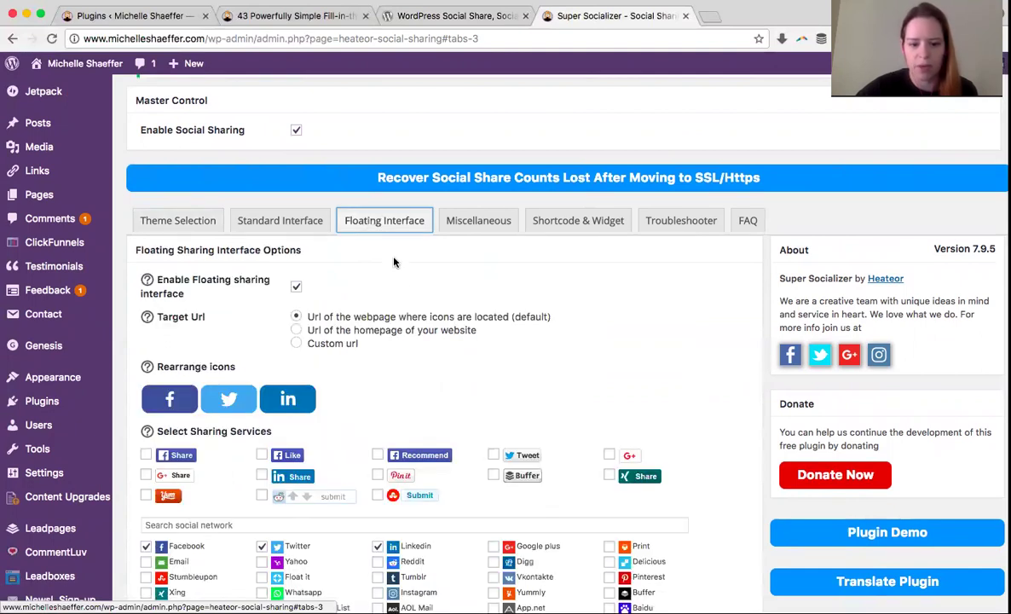
{"action": "scroll", "coordinate": [366, 256], "scroll_direction": "down", "scroll_amount": 1}
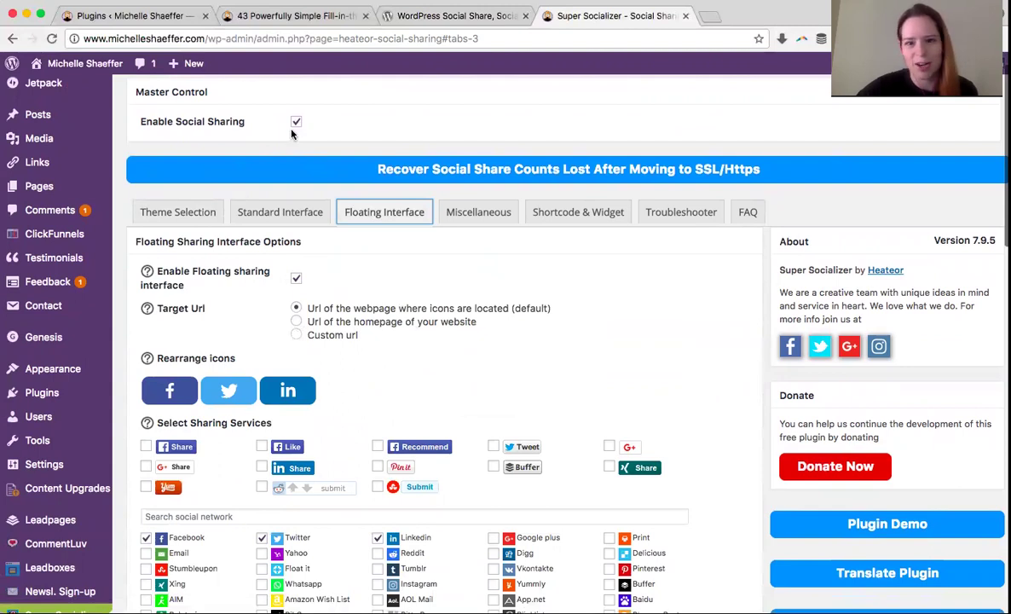
{"action": "scroll", "coordinate": [367, 264], "scroll_direction": "down", "scroll_amount": 3}
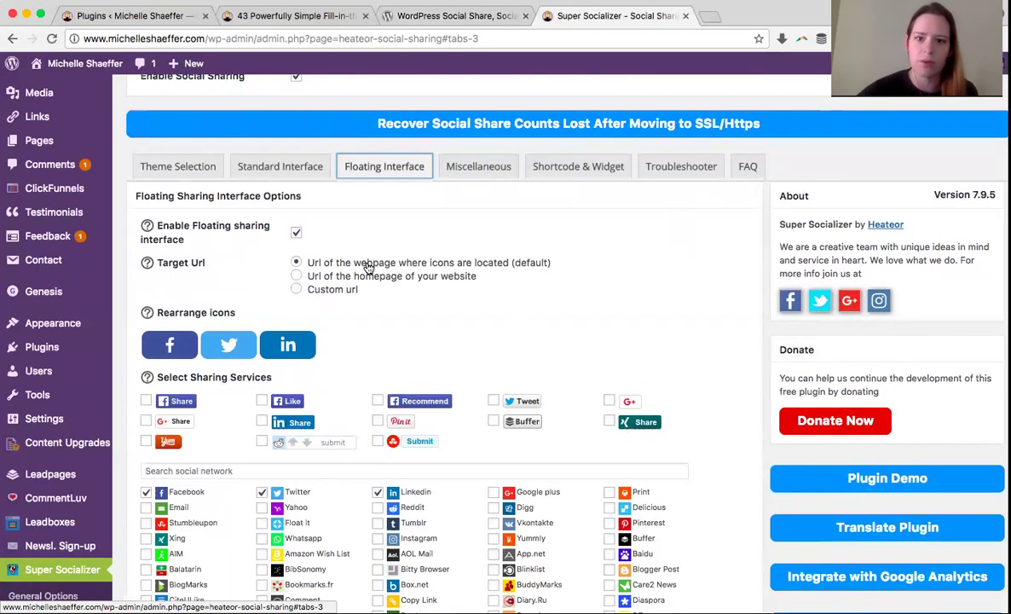
{"action": "scroll", "coordinate": [384, 318], "scroll_direction": "down", "scroll_amount": 2}
{"action": "scroll", "coordinate": [363, 475], "scroll_direction": "down", "scroll_amount": 2}
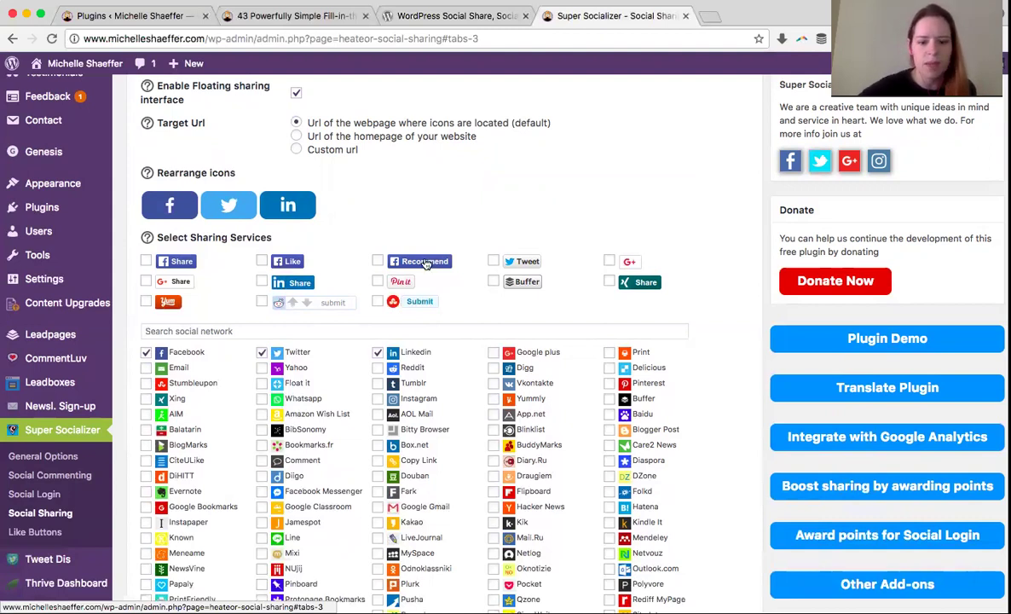
{"action": "scroll", "coordinate": [450, 418], "scroll_direction": "down", "scroll_amount": 10}
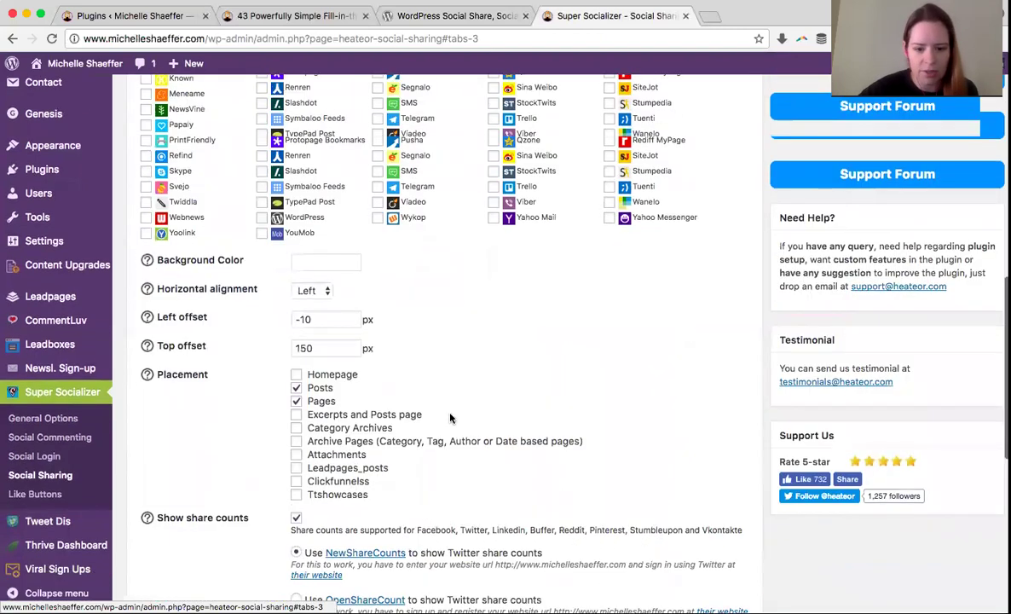
{"action": "scroll", "coordinate": [450, 417], "scroll_direction": "down", "scroll_amount": 2}
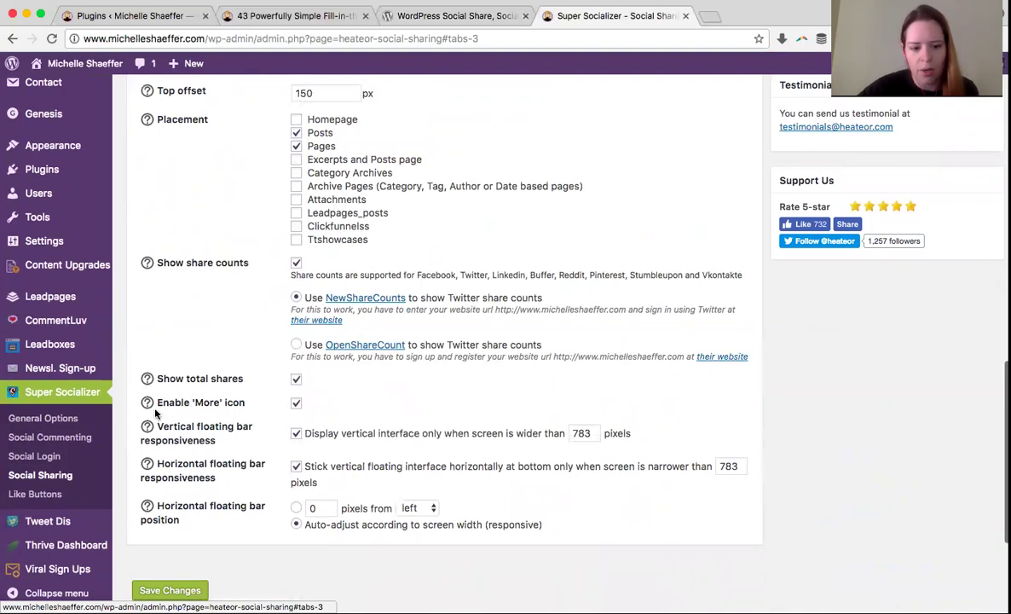
{"action": "left_click", "coordinate": [148, 403]}
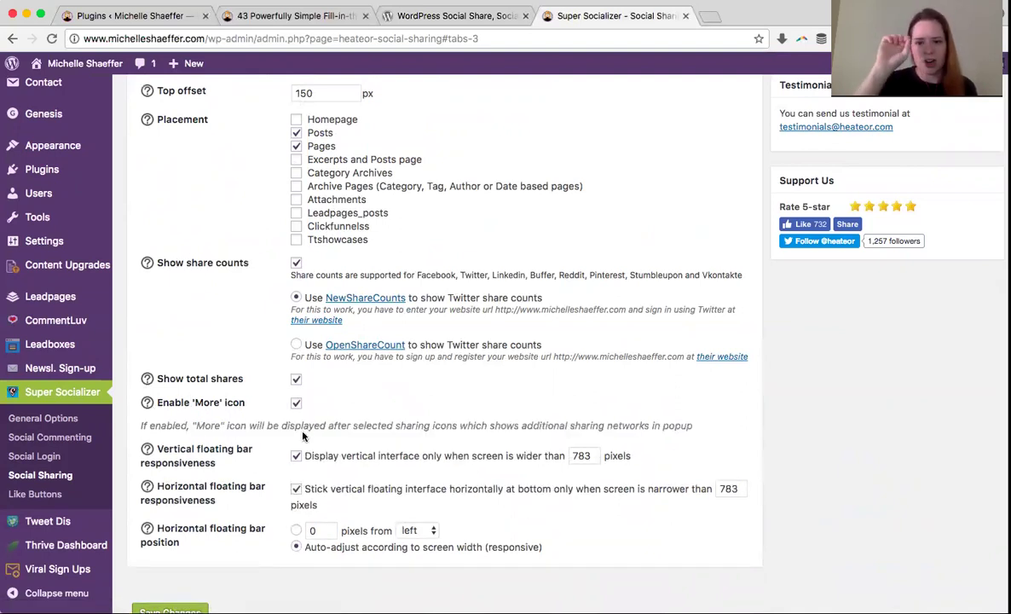
On the blog post, browse the 'More' pop-up of extra share services, then close it.
{"action": "left_click", "coordinate": [248, 15]}
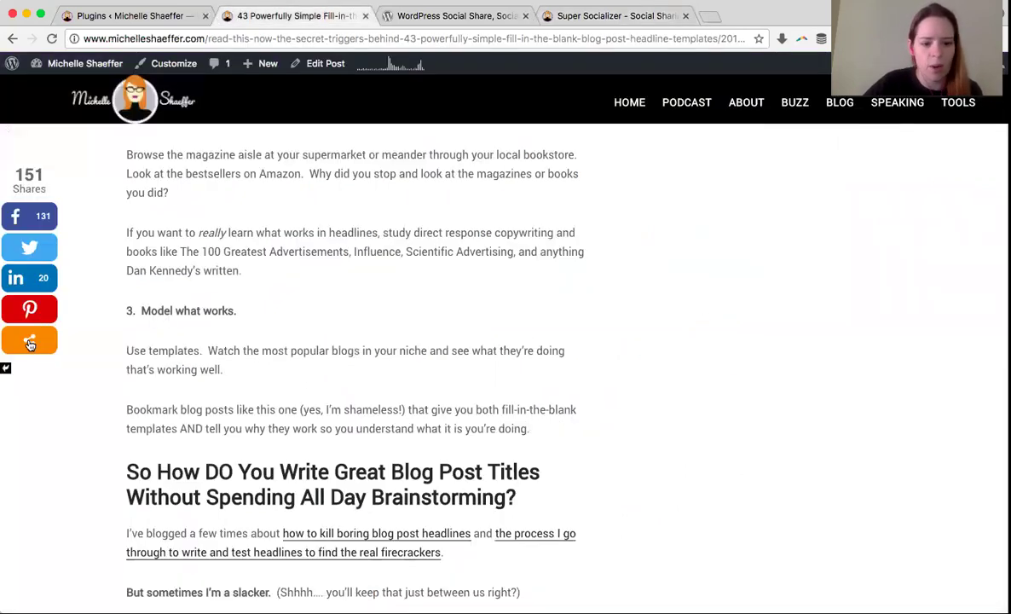
{"action": "left_click", "coordinate": [30, 341]}
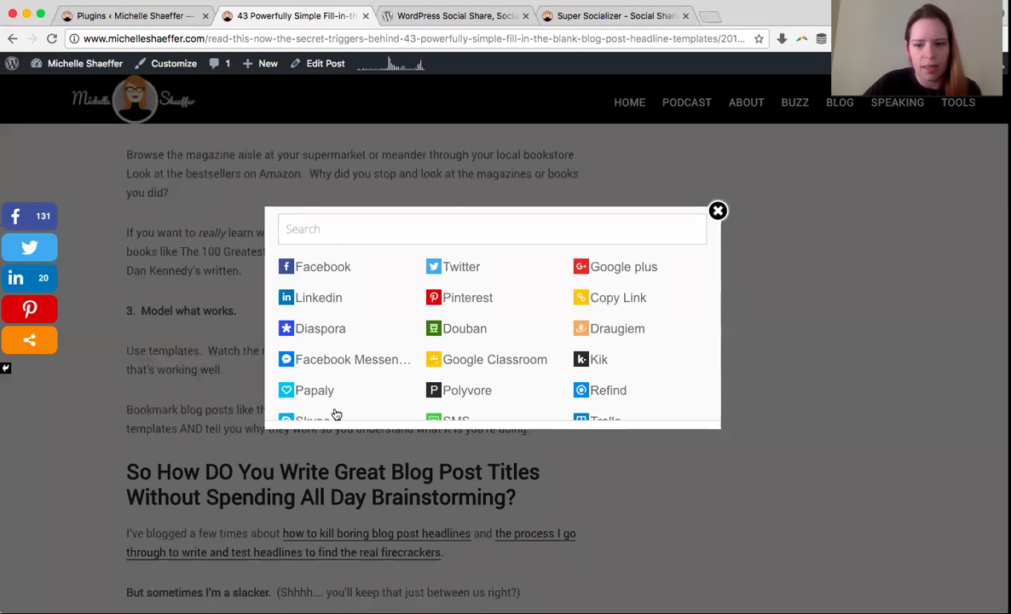
{"action": "scroll", "coordinate": [385, 297], "scroll_direction": "down", "scroll_amount": 5}
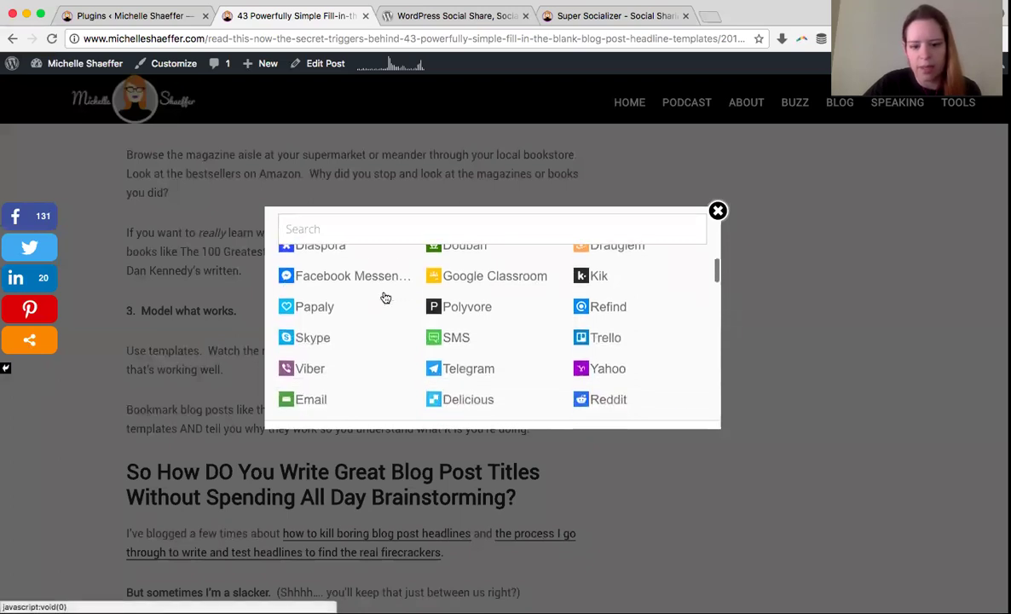
{"action": "scroll", "coordinate": [386, 297], "scroll_direction": "down", "scroll_amount": 8}
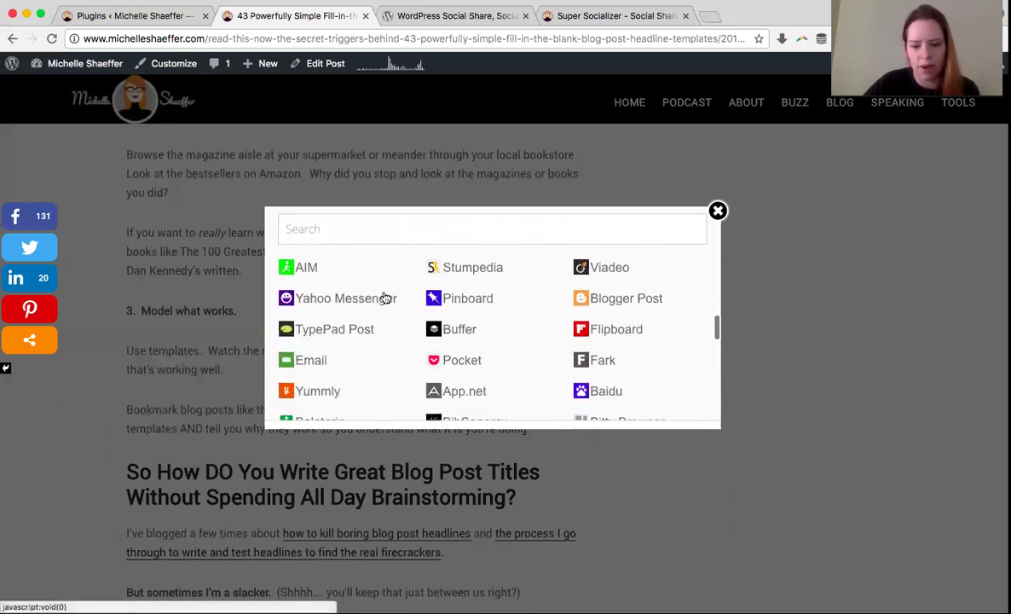
{"action": "scroll", "coordinate": [386, 297], "scroll_direction": "down", "scroll_amount": 5}
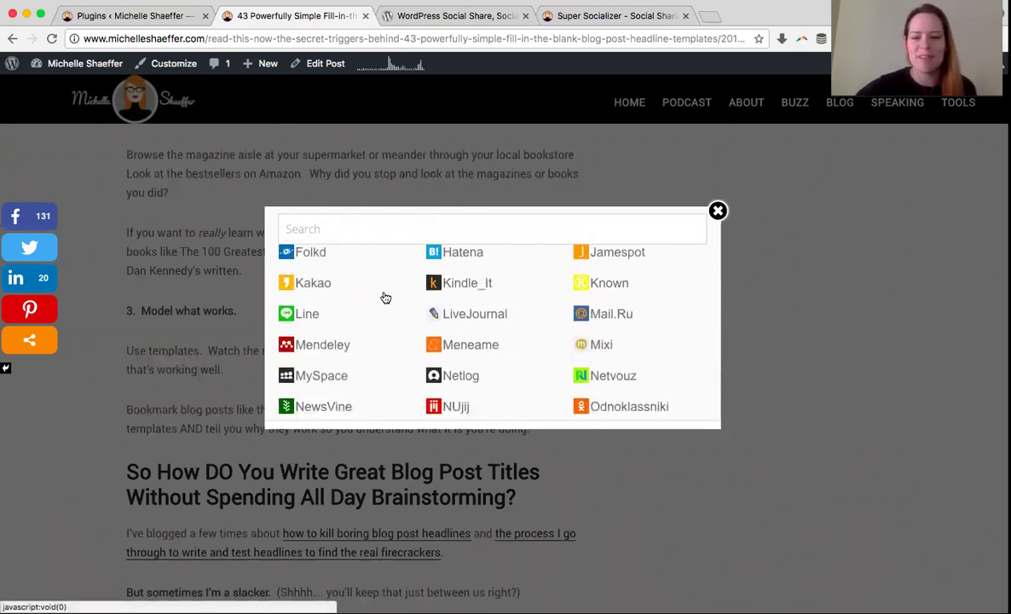
{"action": "scroll", "coordinate": [385, 298], "scroll_direction": "down", "scroll_amount": 5}
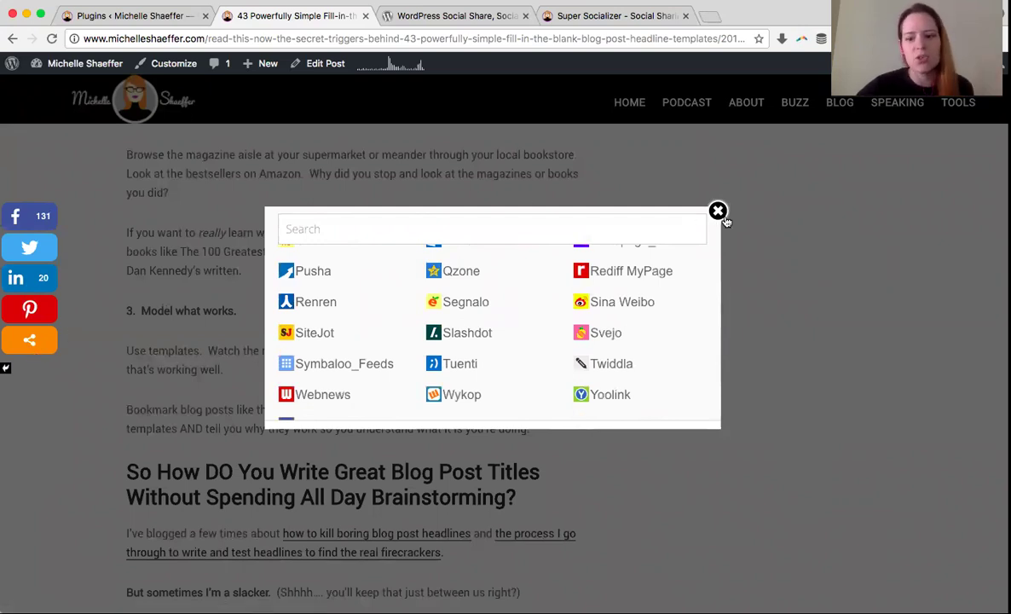
{"action": "left_click", "coordinate": [718, 210]}
Scroll to the bottom of the post to see the 'Spread the Love' share icons.
{"action": "scroll", "coordinate": [565, 401], "scroll_direction": "down", "scroll_amount": 10}
{"action": "scroll", "coordinate": [566, 400], "scroll_direction": "down", "scroll_amount": 15}
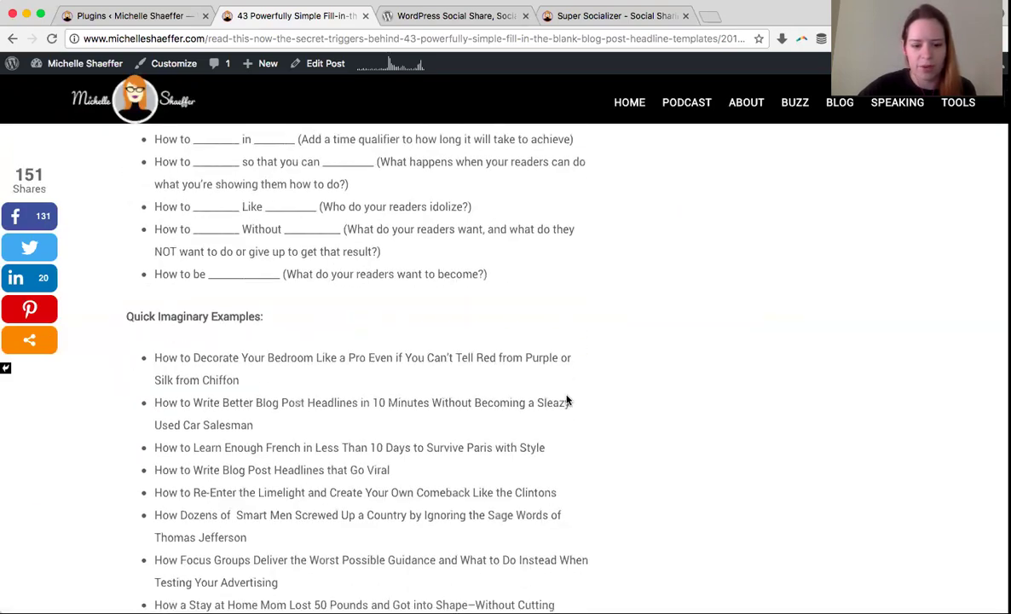
{"action": "scroll", "coordinate": [566, 400], "scroll_direction": "down", "scroll_amount": 15}
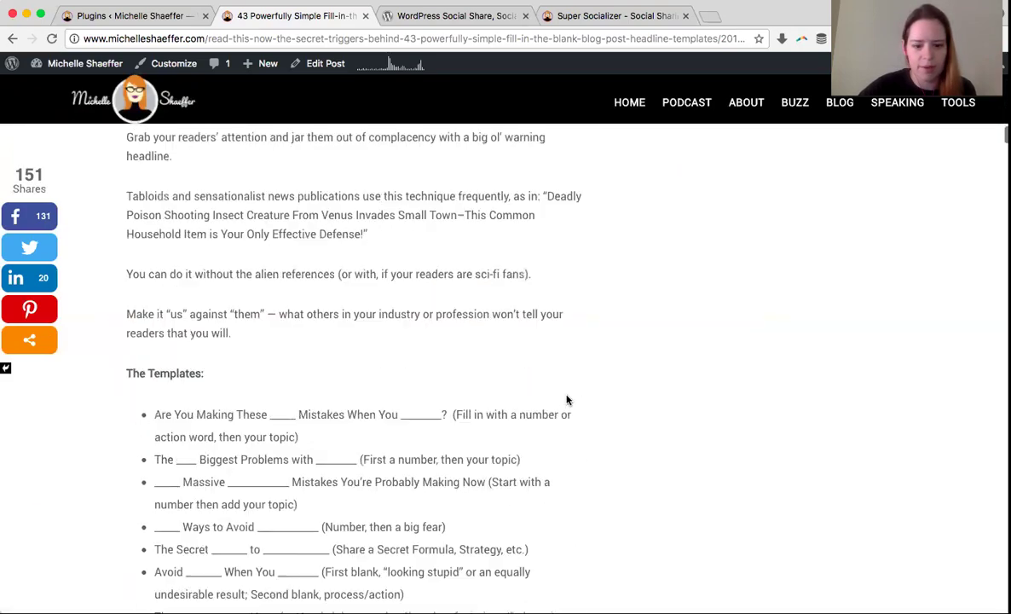
{"action": "scroll", "coordinate": [566, 399], "scroll_direction": "down", "scroll_amount": 20}
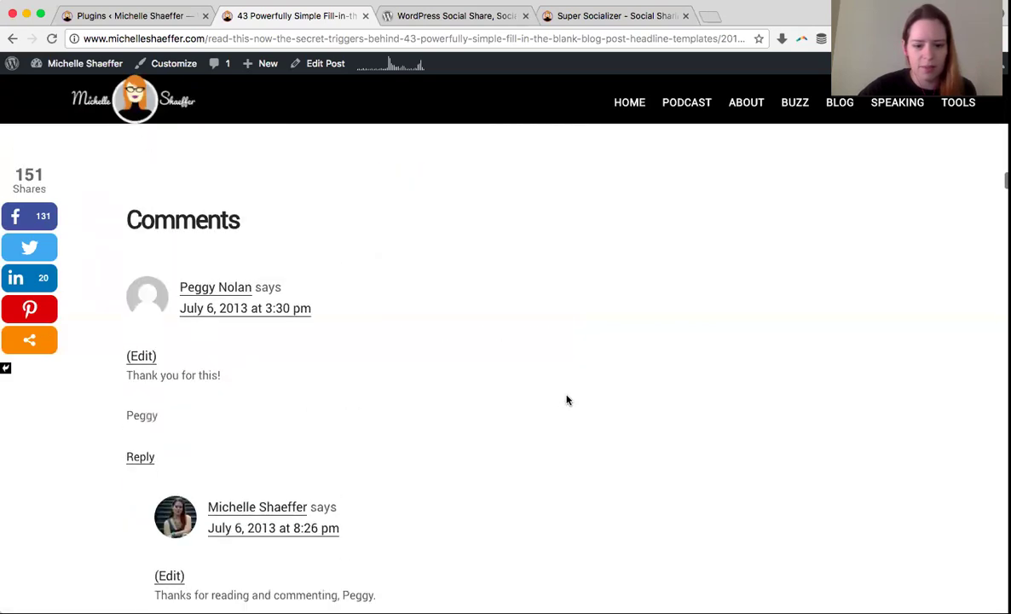
{"action": "scroll", "coordinate": [566, 399], "scroll_direction": "up", "scroll_amount": 6}
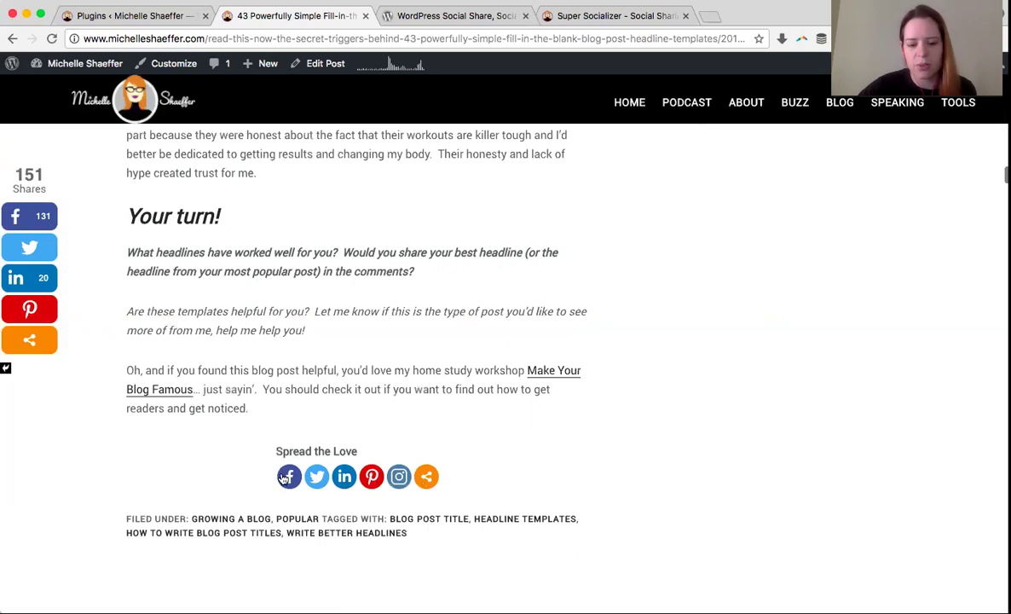
Return to the Super Socializer settings and show the Standard Interface options.
{"action": "left_click", "coordinate": [462, 17]}
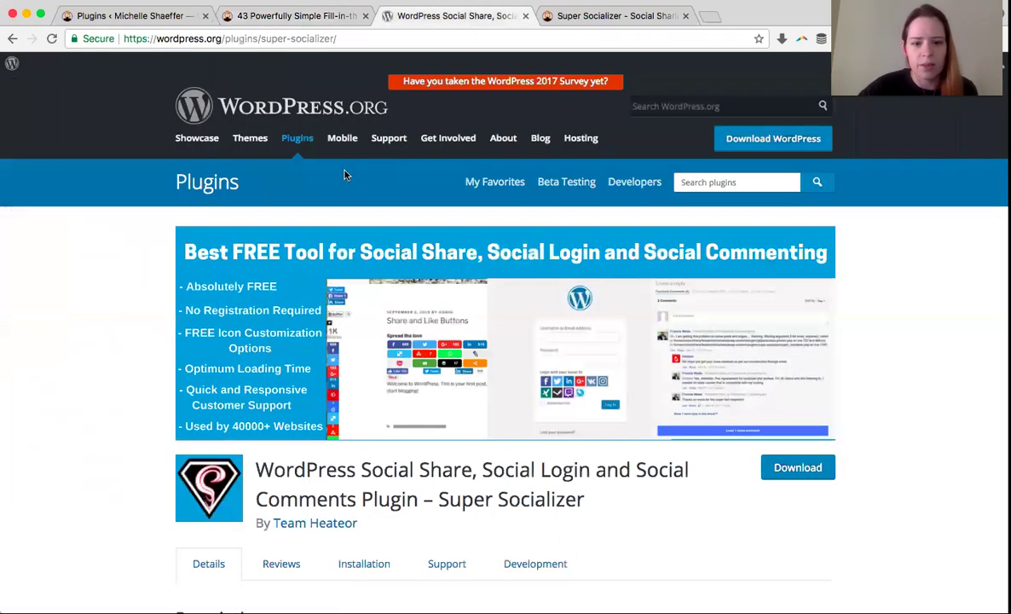
{"action": "left_click", "coordinate": [587, 21]}
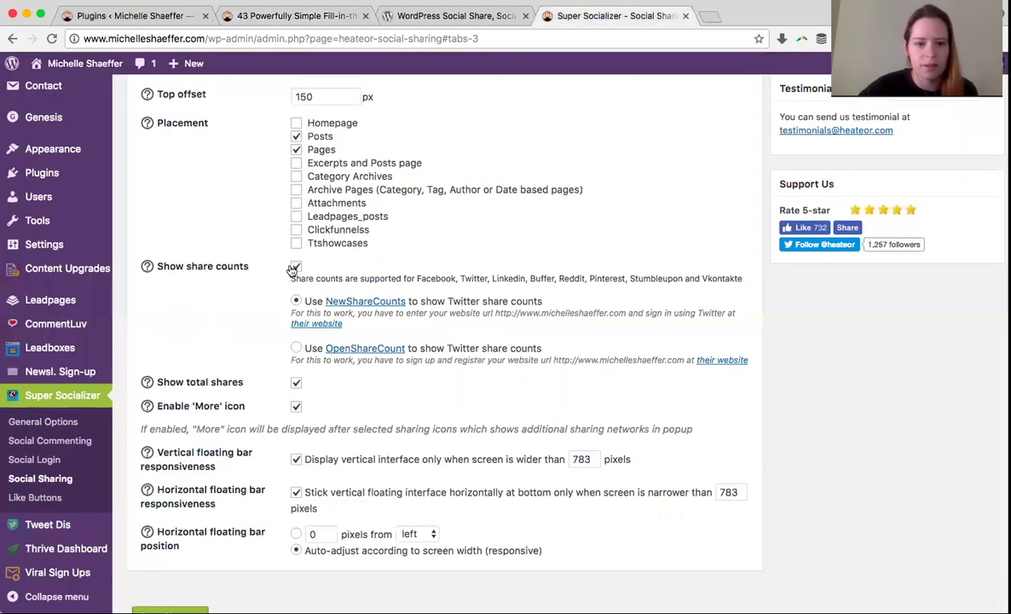
{"action": "scroll", "coordinate": [282, 268], "scroll_direction": "up", "scroll_amount": 10}
{"action": "left_click", "coordinate": [268, 247]}
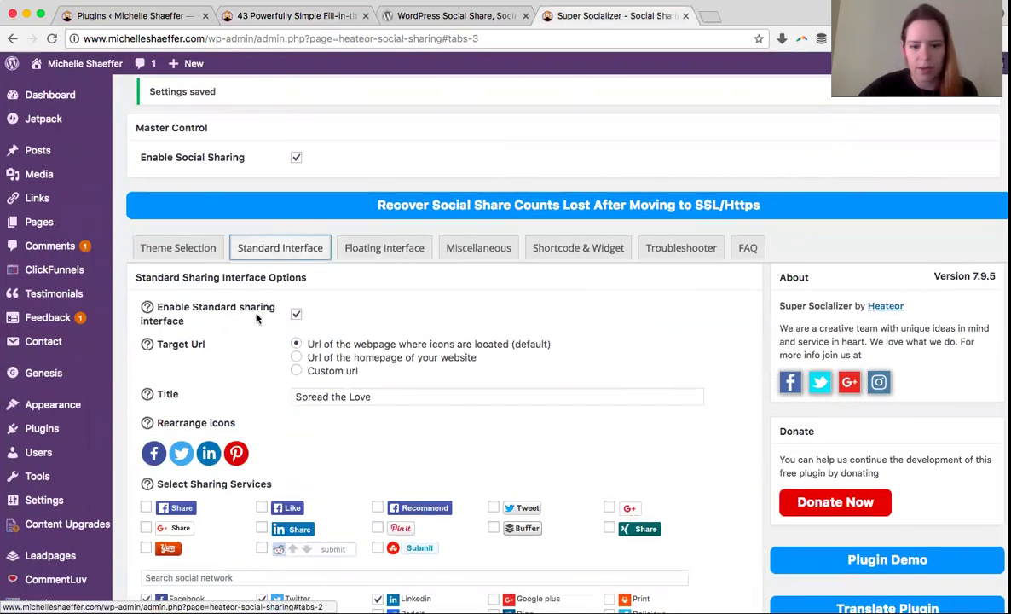
Check the 'Spread the Love' title and the below-content placement on posts and pages.
{"action": "left_click", "coordinate": [327, 396]}
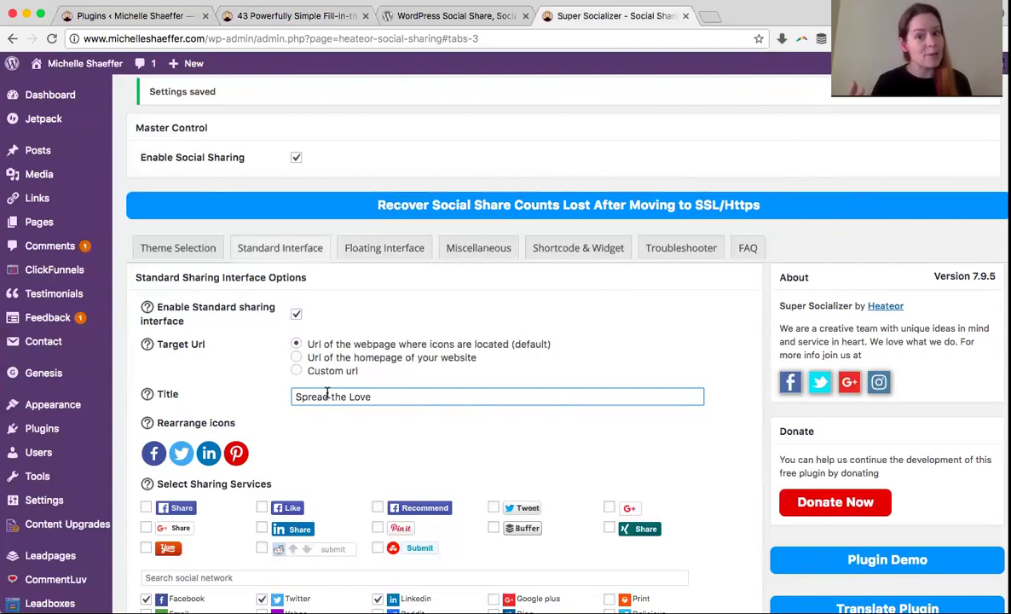
{"action": "scroll", "coordinate": [352, 401], "scroll_direction": "down", "scroll_amount": 5}
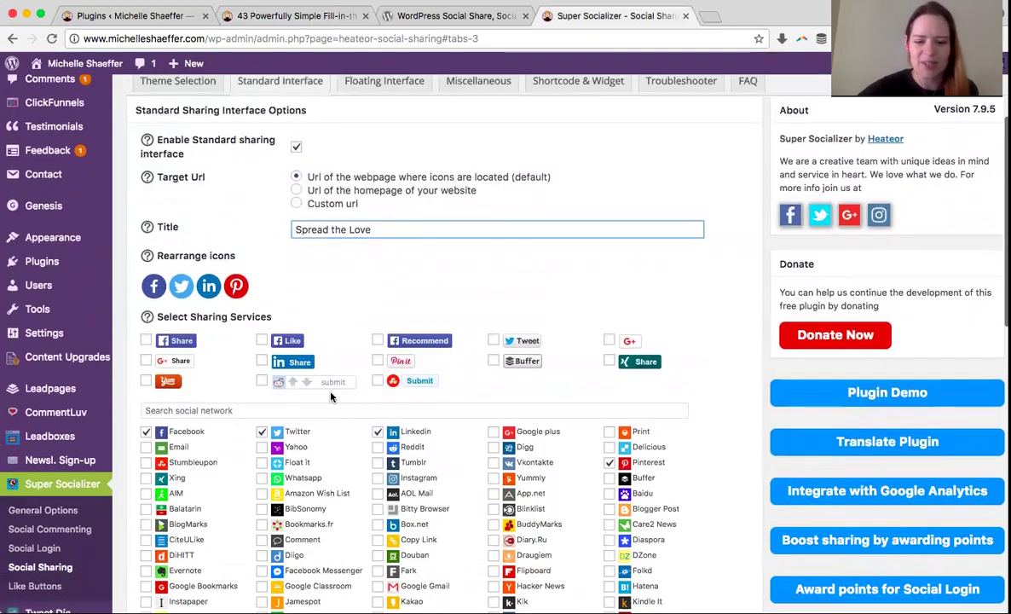
{"action": "scroll", "coordinate": [376, 564], "scroll_direction": "down", "scroll_amount": 5}
{"action": "scroll", "coordinate": [376, 563], "scroll_direction": "down", "scroll_amount": 10}
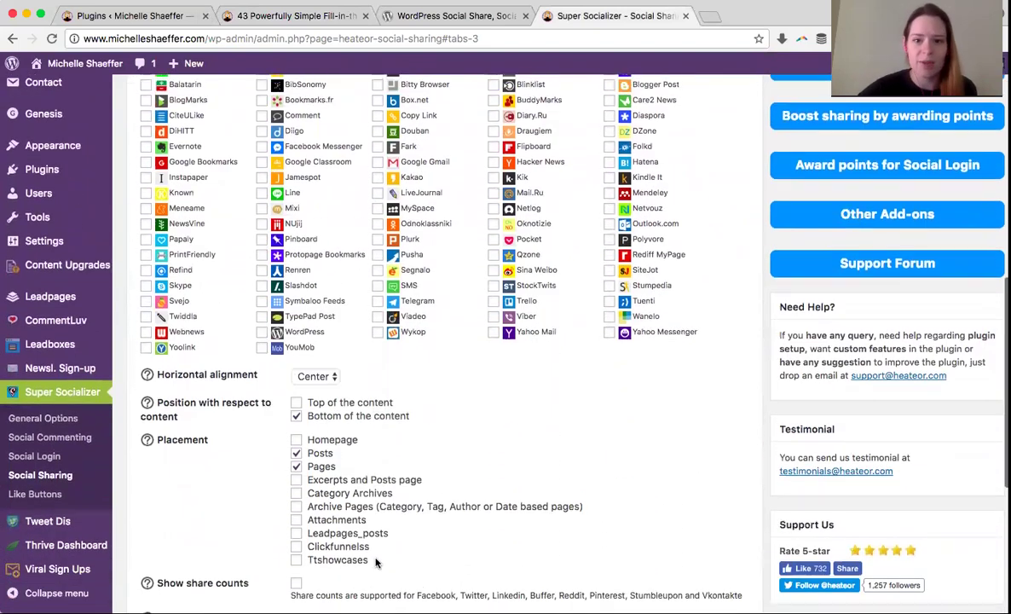
{"action": "scroll", "coordinate": [376, 564], "scroll_direction": "down", "scroll_amount": 6}
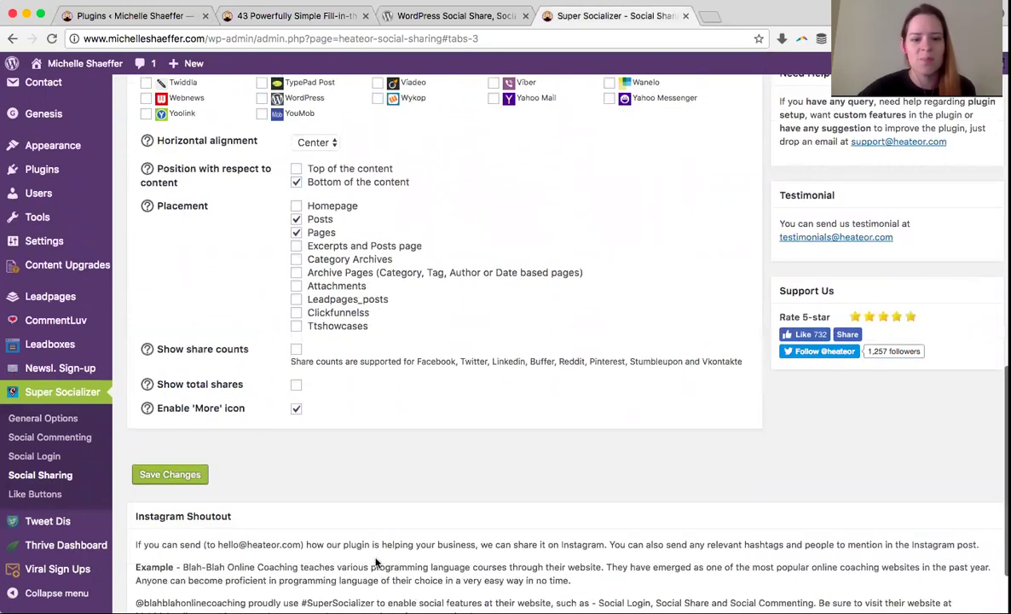